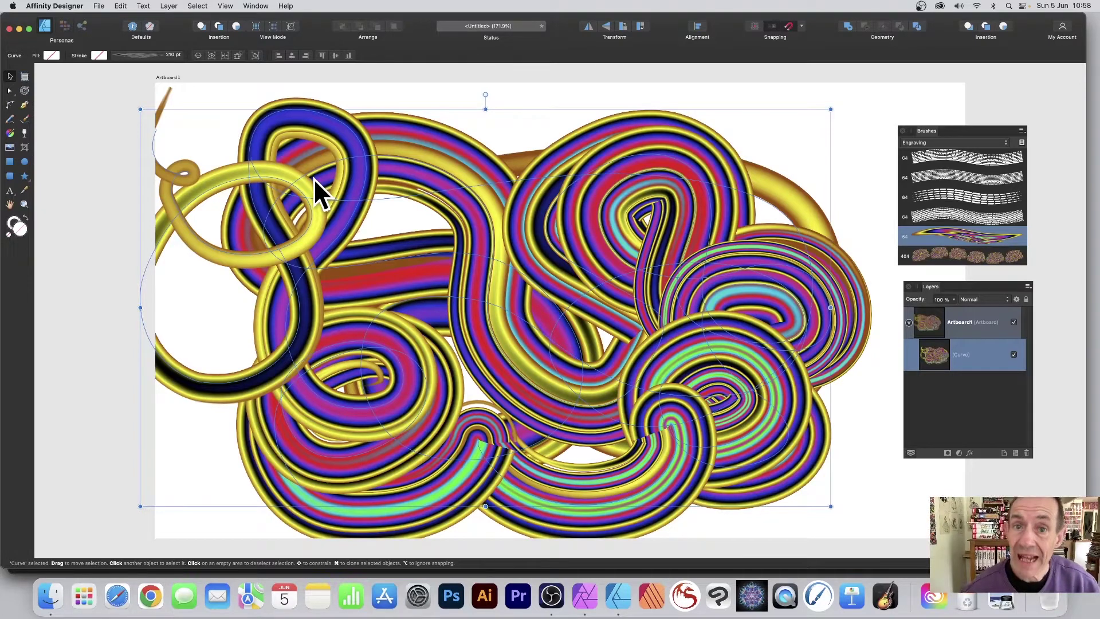
Delete the colourful swirl curve so Artboard1 is left blank.
{"action": "key", "text": "Delete"}
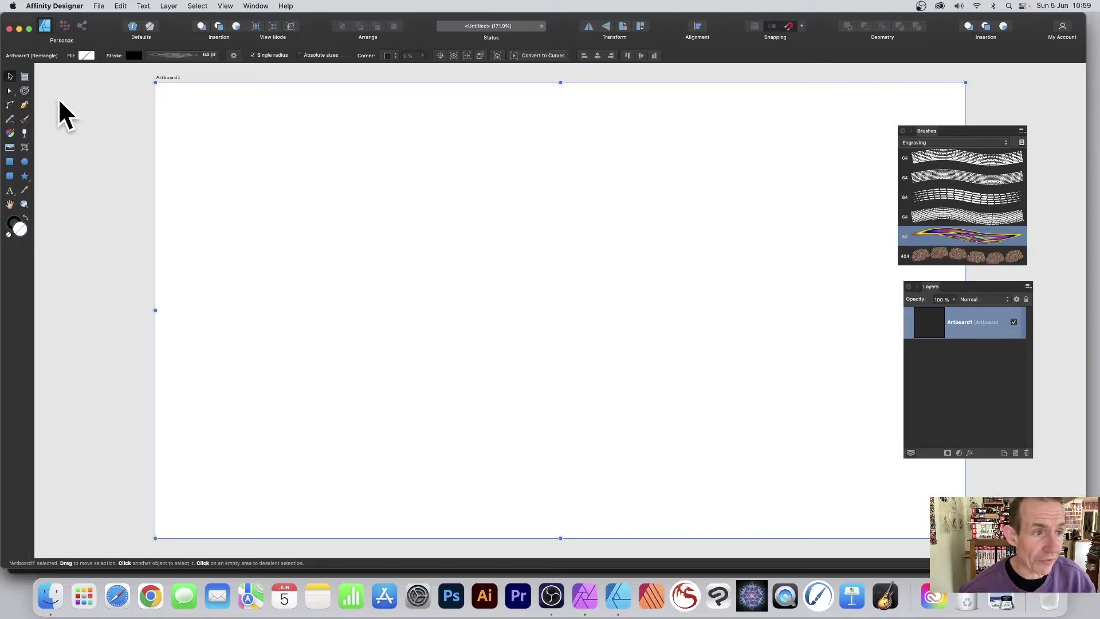
With the striped vector brush, discard a test stroke and paint one long looping rainbow-and-gold swirl.
{"action": "left_click", "coordinate": [24, 118]}
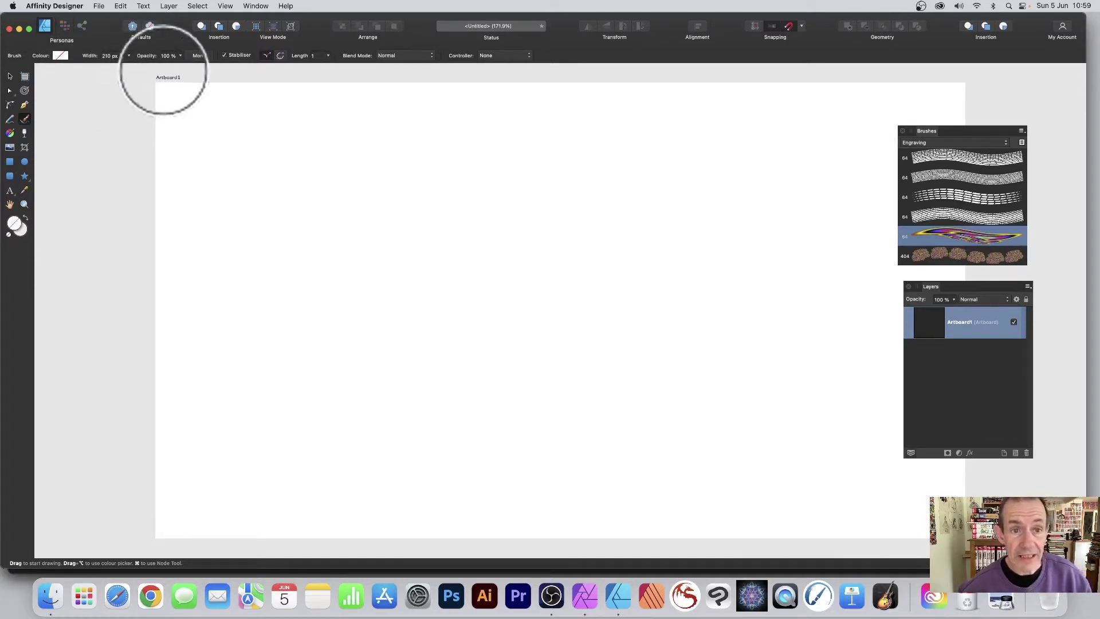
{"action": "mouse_move", "coordinate": [258, 159]}
{"action": "left_mouse_down"}
{"action": "mouse_move", "coordinate": [324, 188]}
{"action": "mouse_move", "coordinate": [661, 156]}
{"action": "mouse_move", "coordinate": [782, 267]}
{"action": "mouse_move", "coordinate": [526, 371]}
{"action": "mouse_move", "coordinate": [650, 274]}
{"action": "left_mouse_up"}
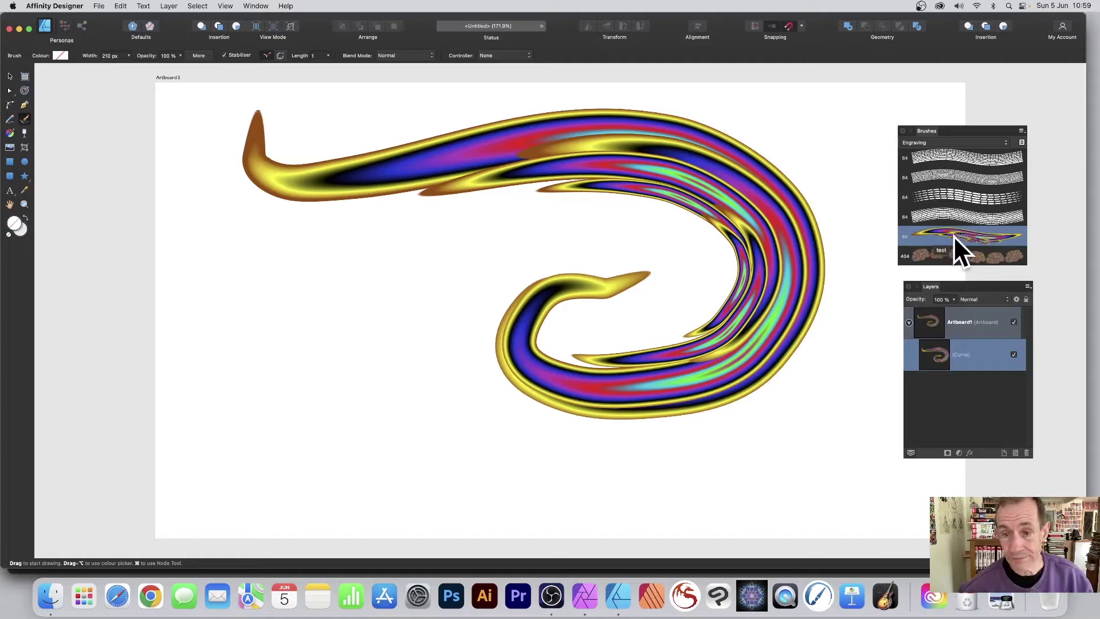
{"action": "key", "text": "super+z"}
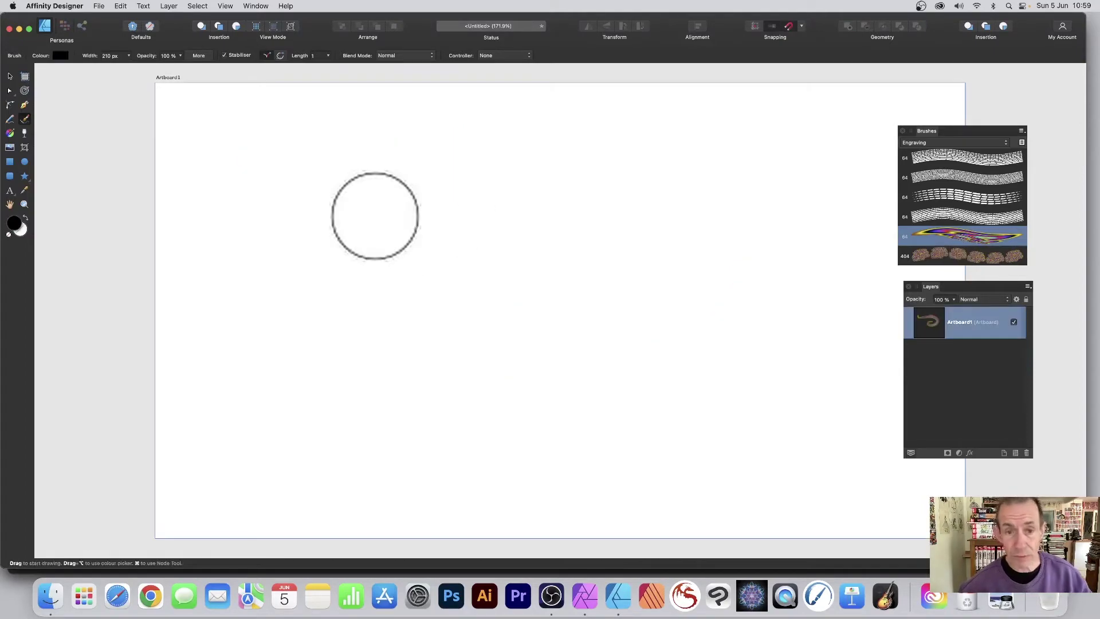
{"action": "mouse_move", "coordinate": [260, 198]}
{"action": "left_mouse_down"}
{"action": "mouse_move", "coordinate": [491, 160]}
{"action": "mouse_move", "coordinate": [441, 366]}
{"action": "mouse_move", "coordinate": [516, 180]}
{"action": "mouse_move", "coordinate": [550, 275]}
{"action": "mouse_move", "coordinate": [320, 189]}
{"action": "mouse_move", "coordinate": [458, 355]}
{"action": "mouse_move", "coordinate": [755, 223]}
{"action": "mouse_move", "coordinate": [768, 321]}
{"action": "mouse_move", "coordinate": [561, 240]}
{"action": "mouse_move", "coordinate": [298, 252]}
{"action": "mouse_move", "coordinate": [238, 157]}
{"action": "left_mouse_up"}
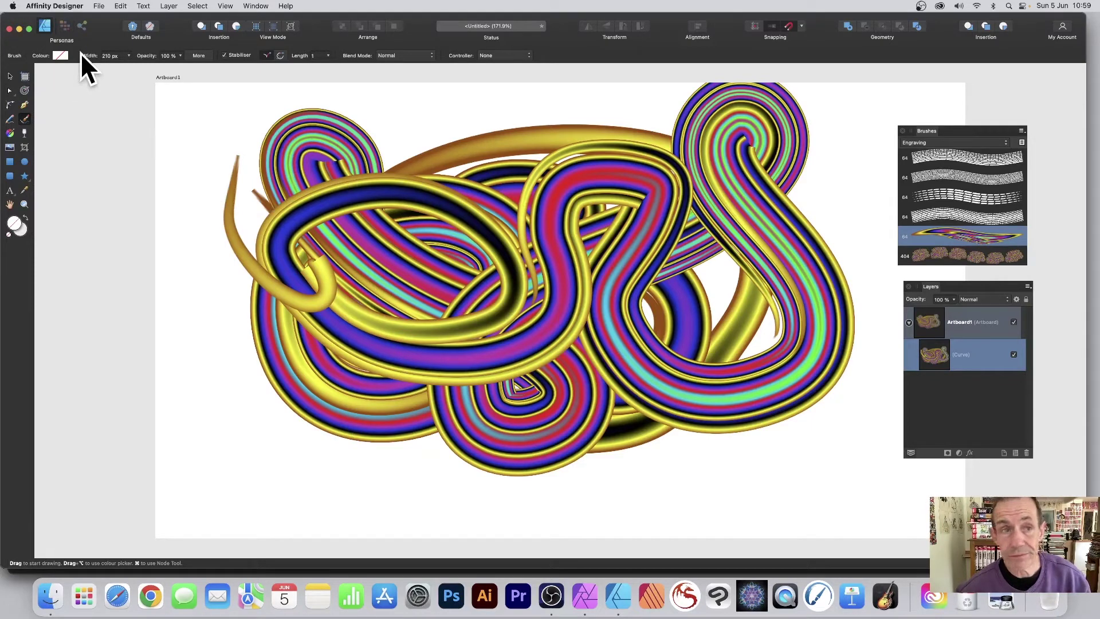
Send the swirl document from Designer to Affinity Photo with File > Edit in Photo.
{"action": "left_click", "coordinate": [100, 3]}
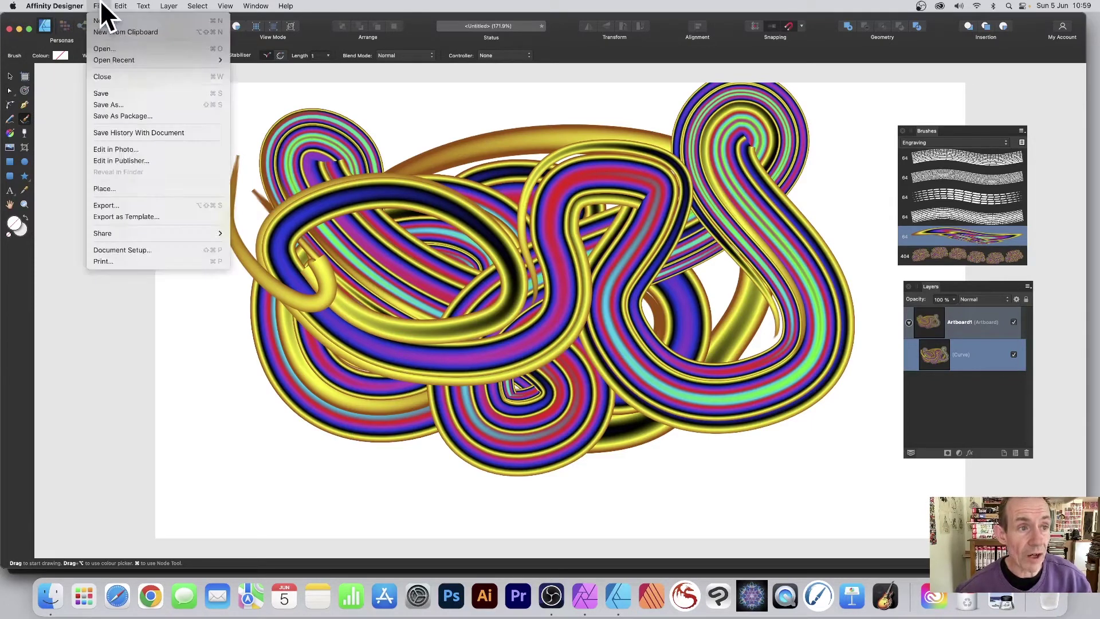
{"action": "left_click", "coordinate": [126, 150]}
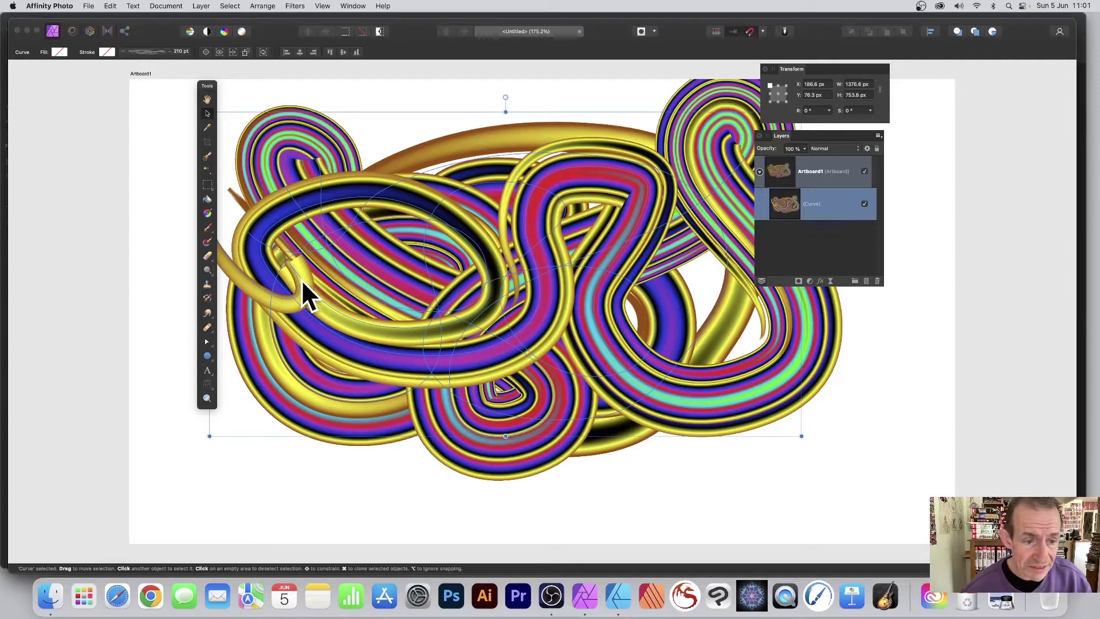
With the Node Tool, bend the top orange tube upward and pull the upper- and lower-left loops outward.
{"action": "left_click", "coordinate": [208, 343]}
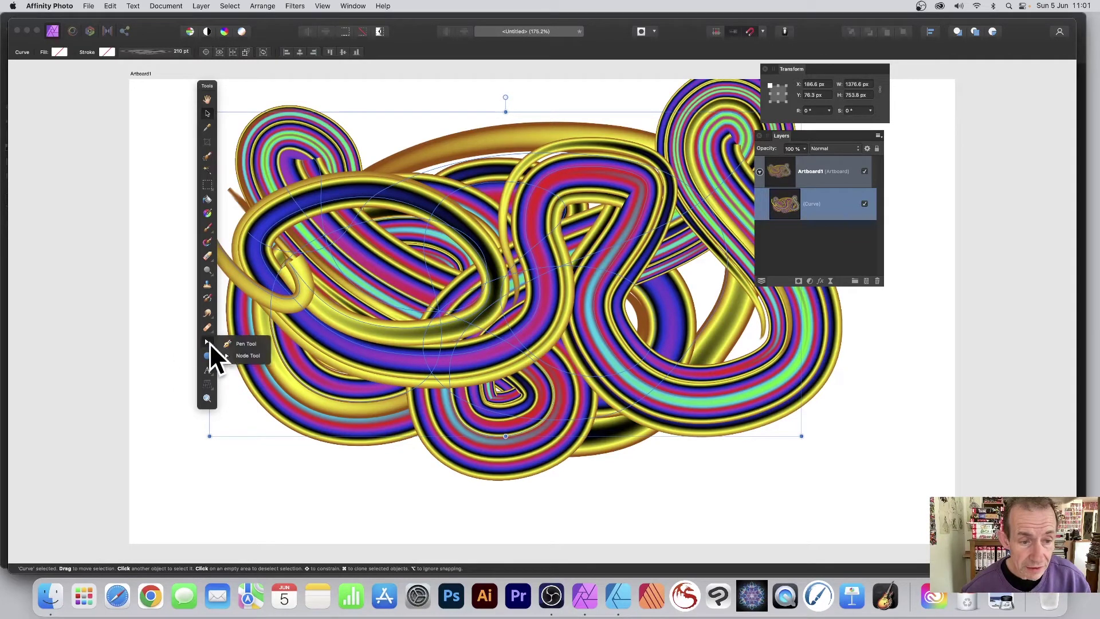
{"action": "left_click", "coordinate": [246, 356]}
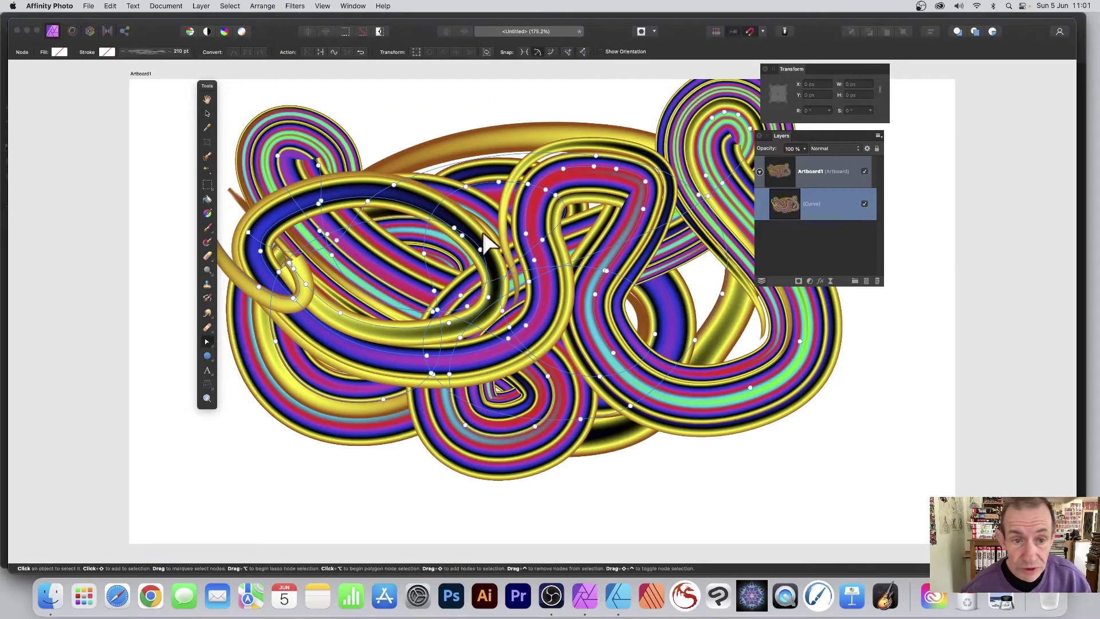
{"action": "left_click_drag", "start_coordinate": [393, 184], "coordinate": [413, 147]}
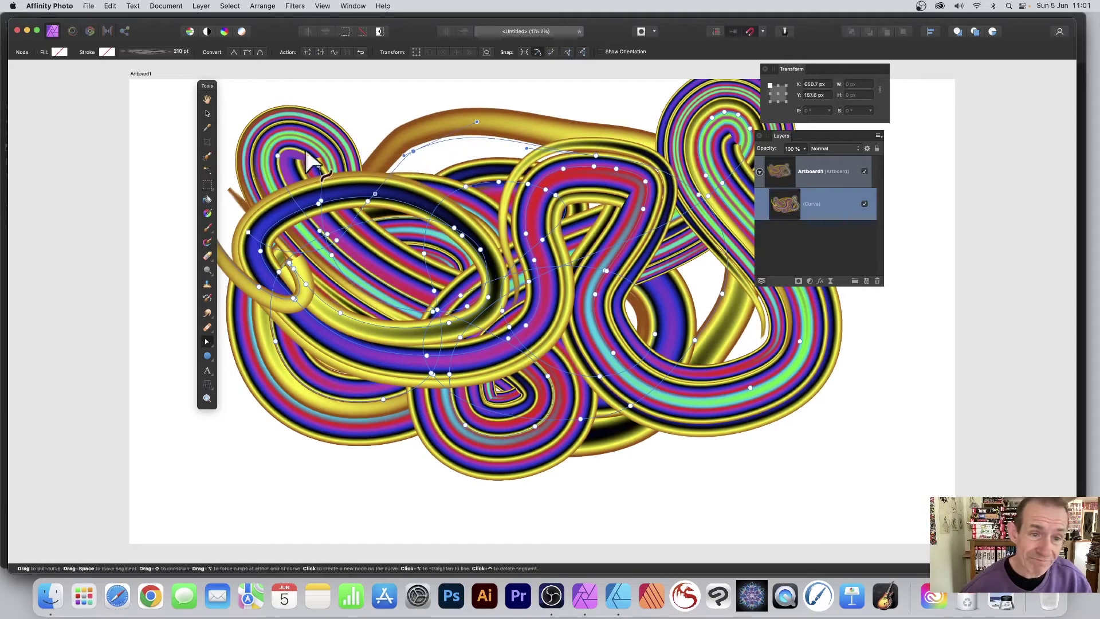
{"action": "left_click_drag", "start_coordinate": [320, 163], "coordinate": [337, 134]}
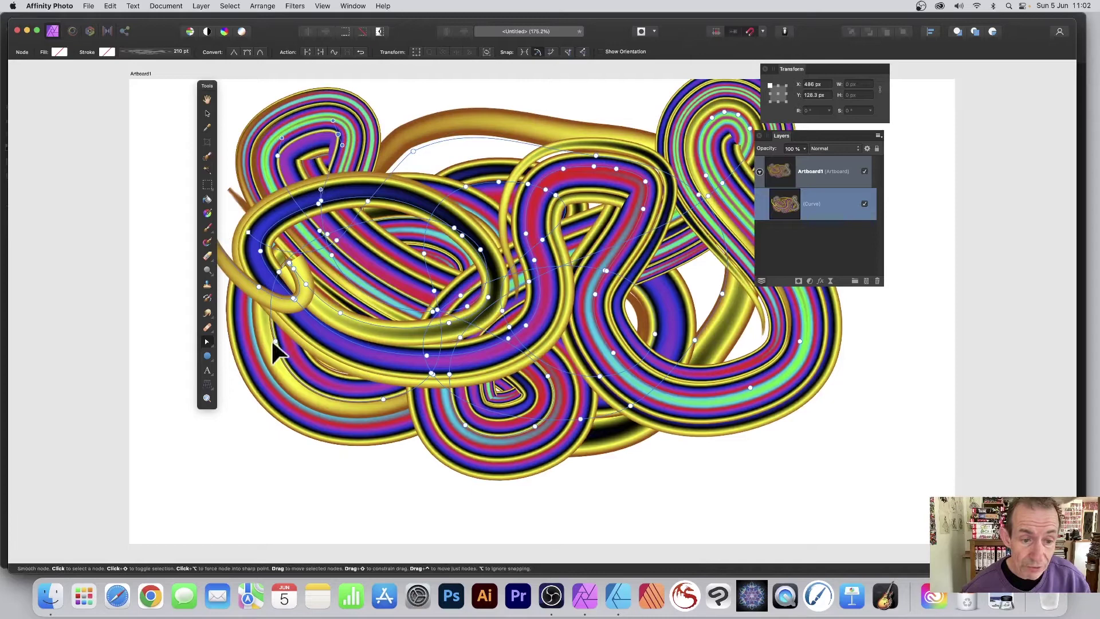
{"action": "left_click_drag", "start_coordinate": [275, 341], "coordinate": [227, 388]}
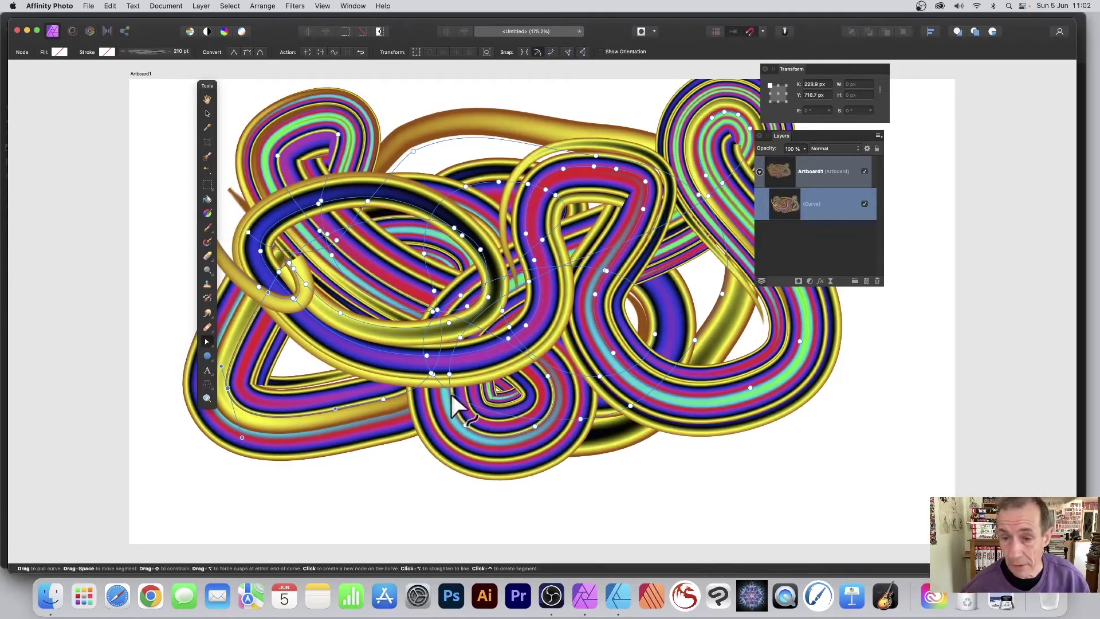
{"action": "scroll", "coordinate": [456, 404], "scroll_direction": "down", "scroll_amount": 1}
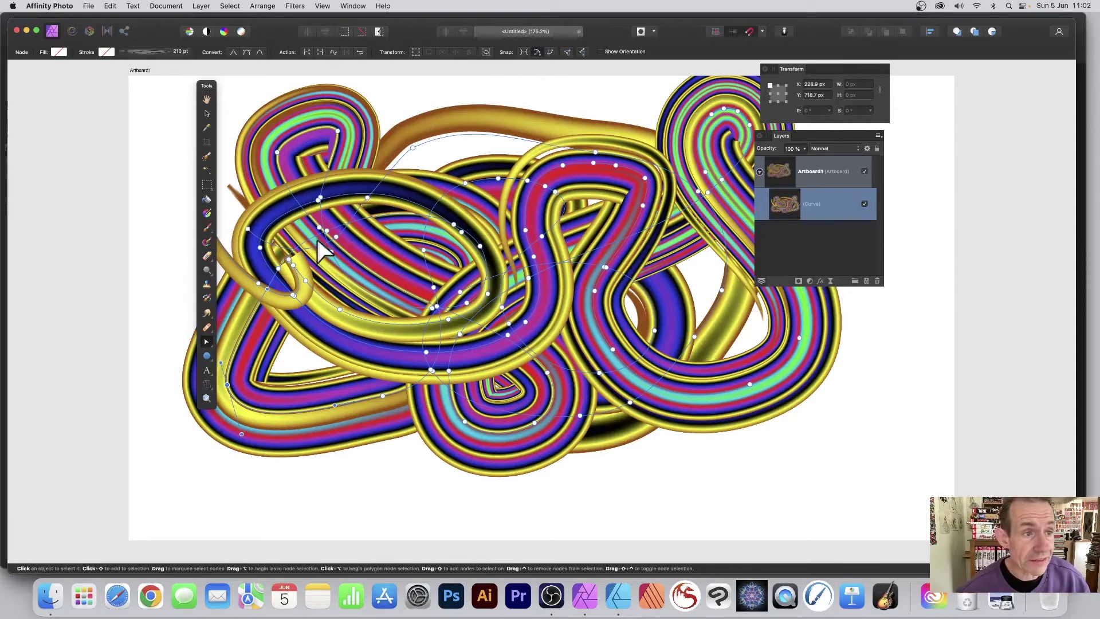
{"action": "left_click", "coordinate": [108, 50]}
{"action": "left_click", "coordinate": [180, 125]}
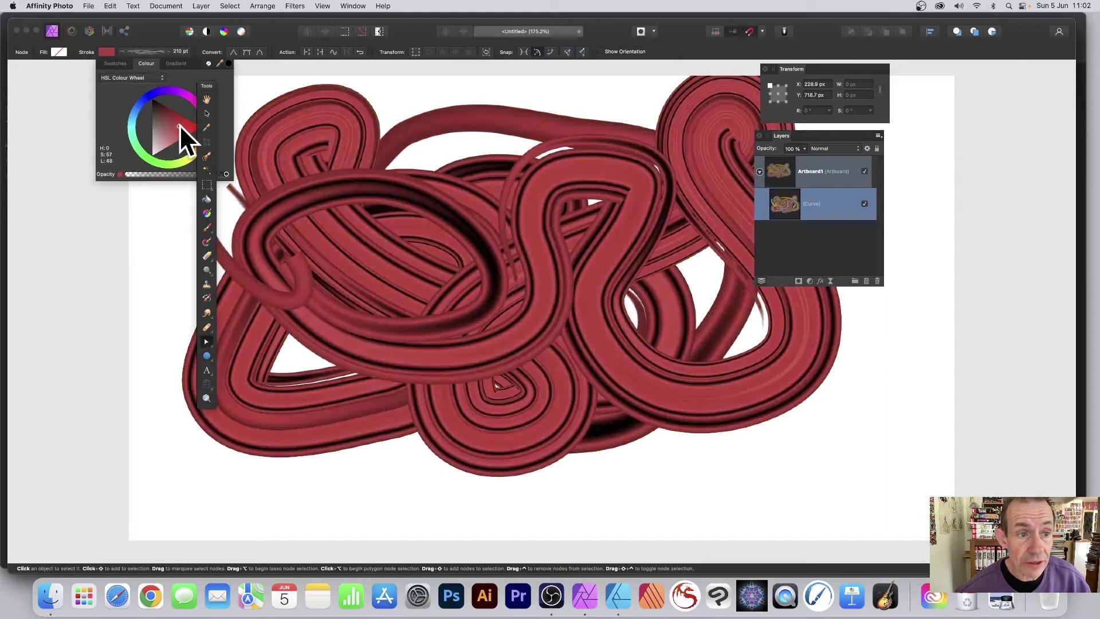
{"action": "left_click", "coordinate": [144, 98]}
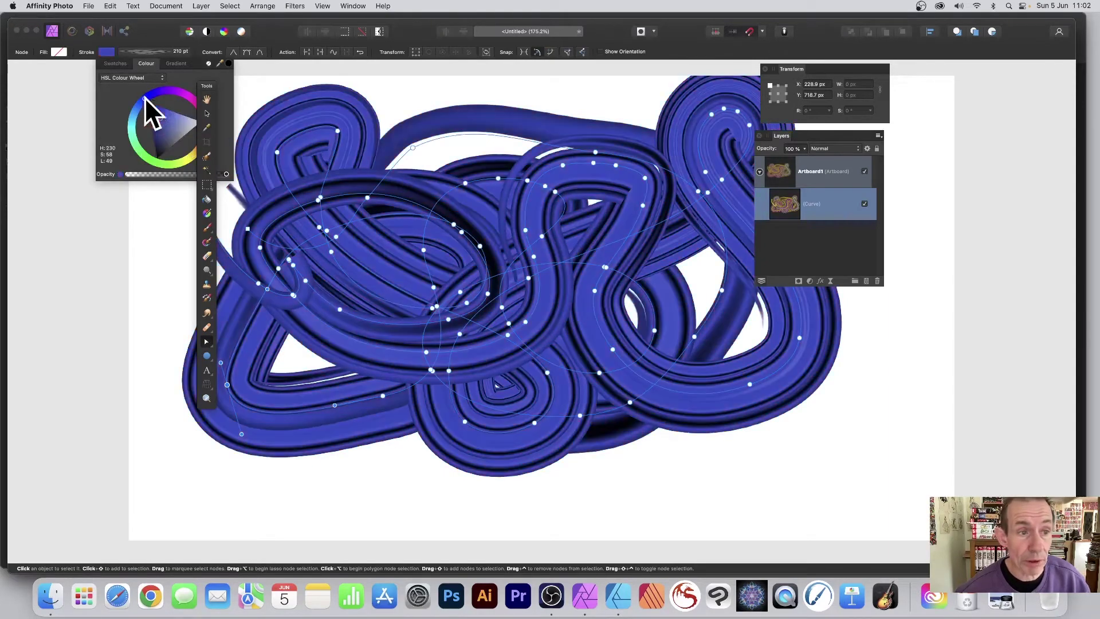
{"action": "left_click", "coordinate": [184, 122]}
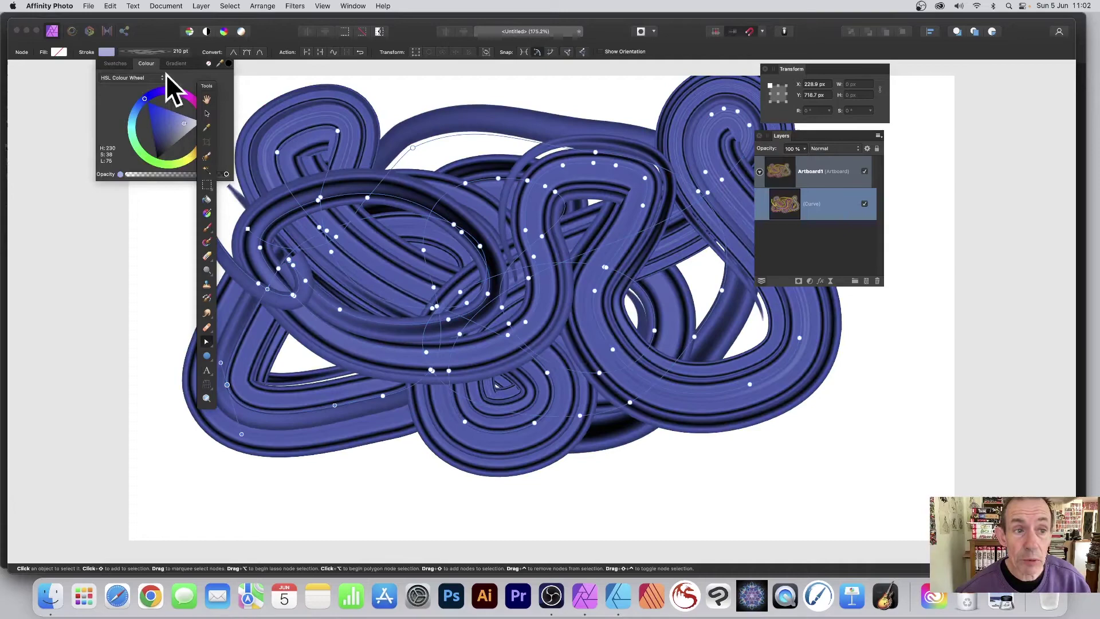
{"action": "left_click", "coordinate": [209, 63]}
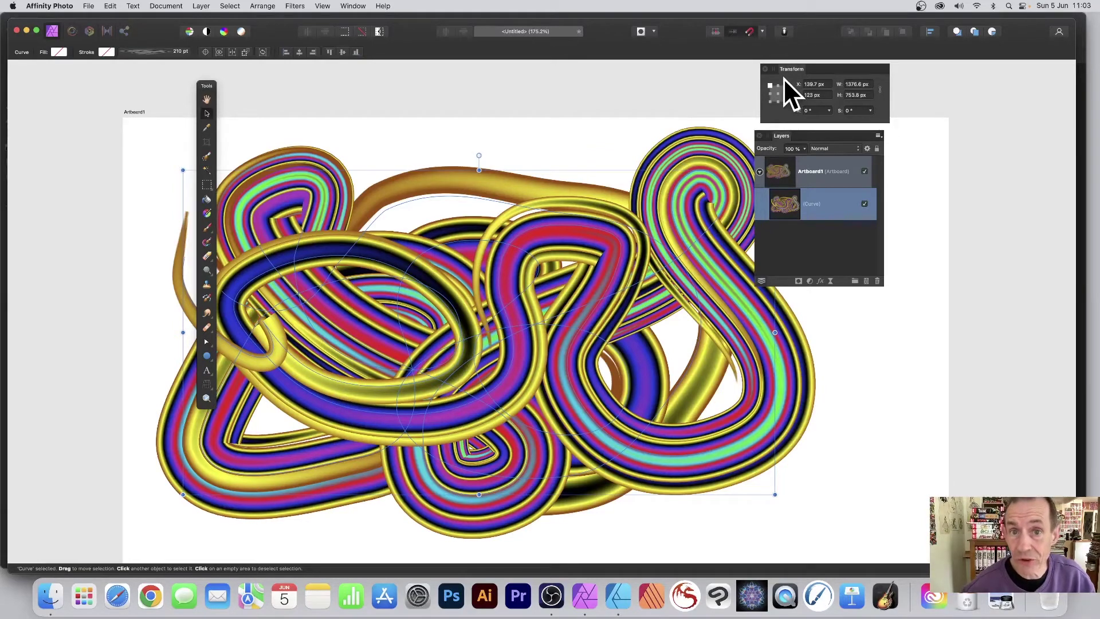
{"action": "left_click", "coordinate": [829, 110]}
{"action": "left_click_drag", "start_coordinate": [829, 121], "coordinate": [882, 118]}
{"action": "left_click", "coordinate": [870, 111]}
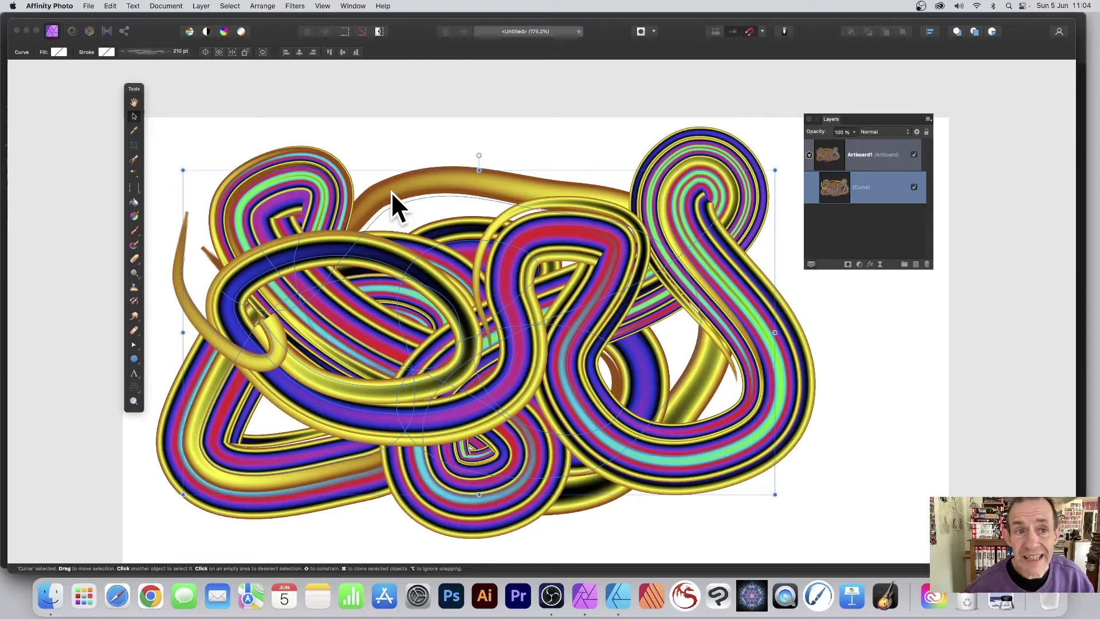
{"action": "left_click", "coordinate": [294, 4]}
{"action": "mouse_move", "coordinate": [291, 21]}
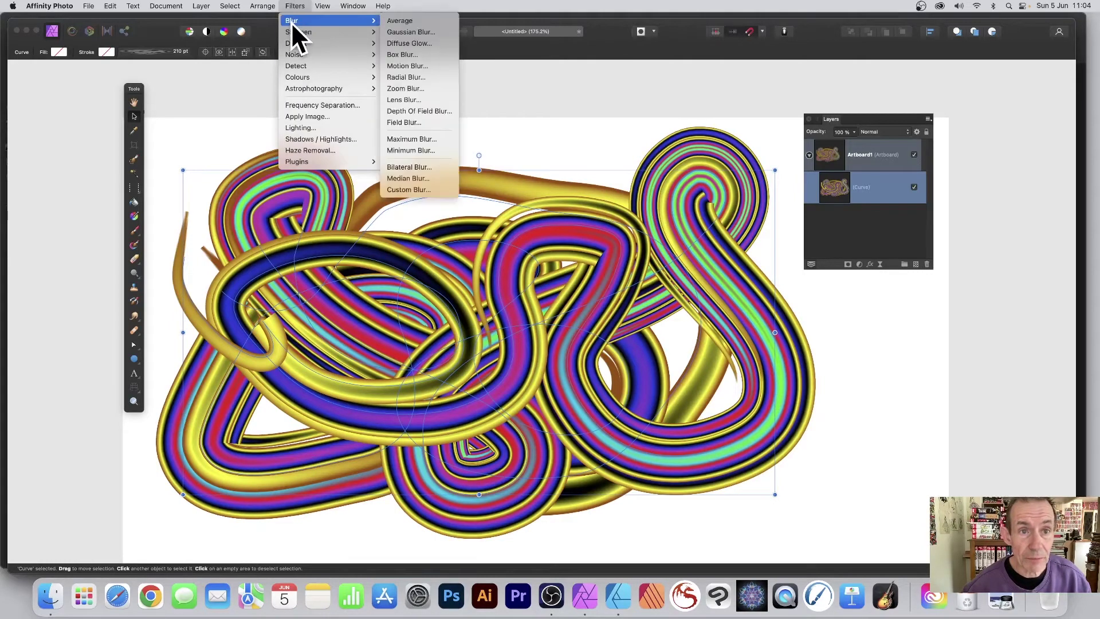
{"action": "left_click", "coordinate": [395, 33]}
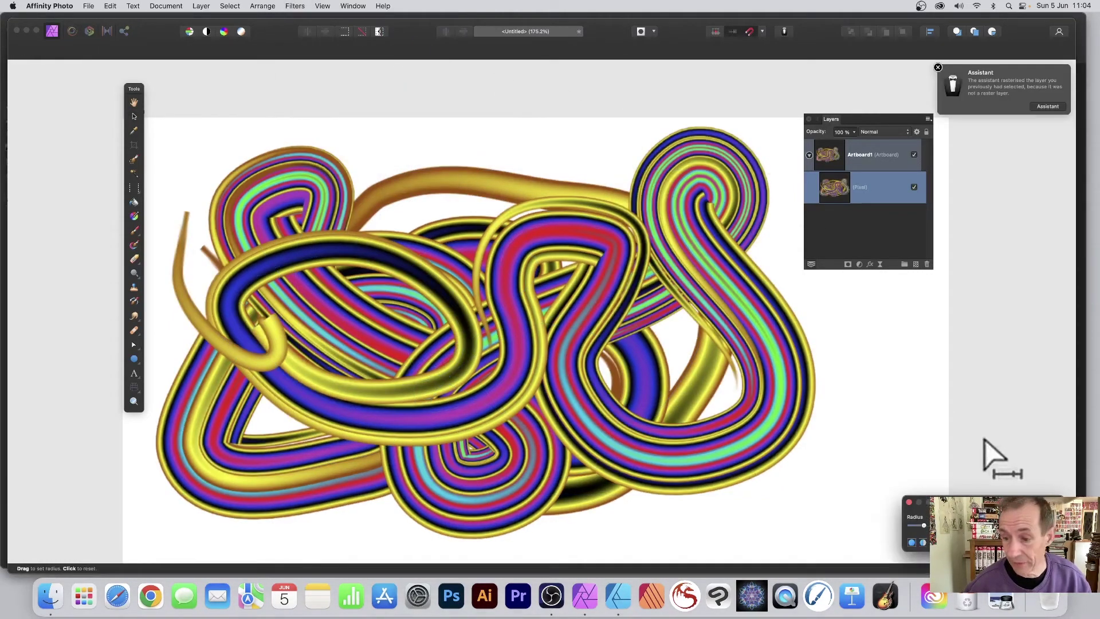
{"action": "left_click_drag", "start_coordinate": [998, 502], "coordinate": [382, 197]}
{"action": "left_click_drag", "start_coordinate": [321, 221], "coordinate": [345, 221]}
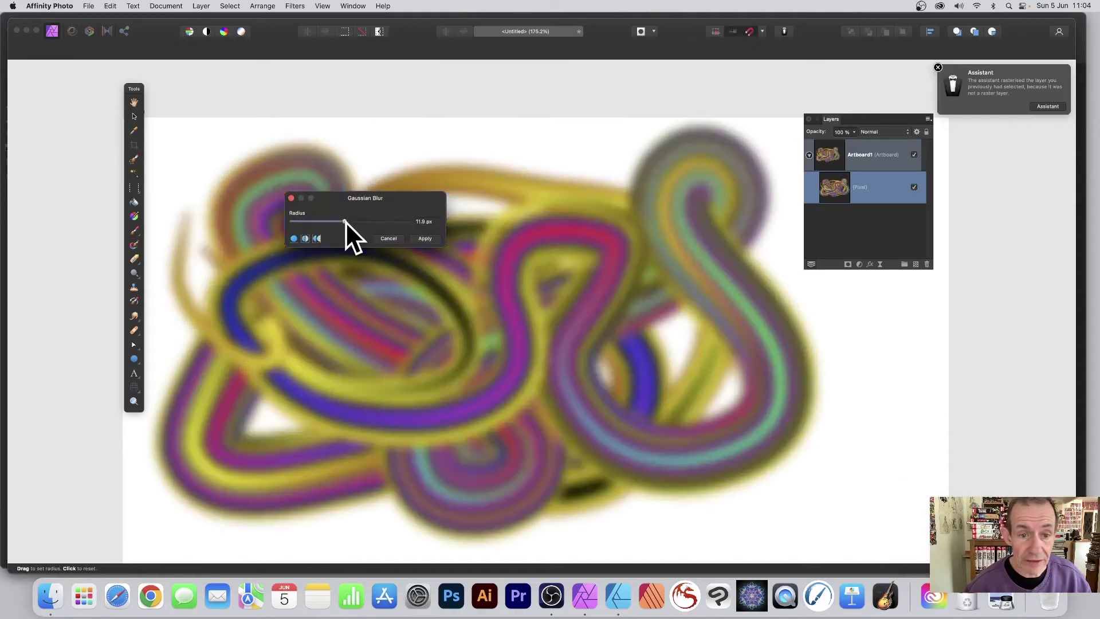
{"action": "left_click", "coordinate": [431, 243]}
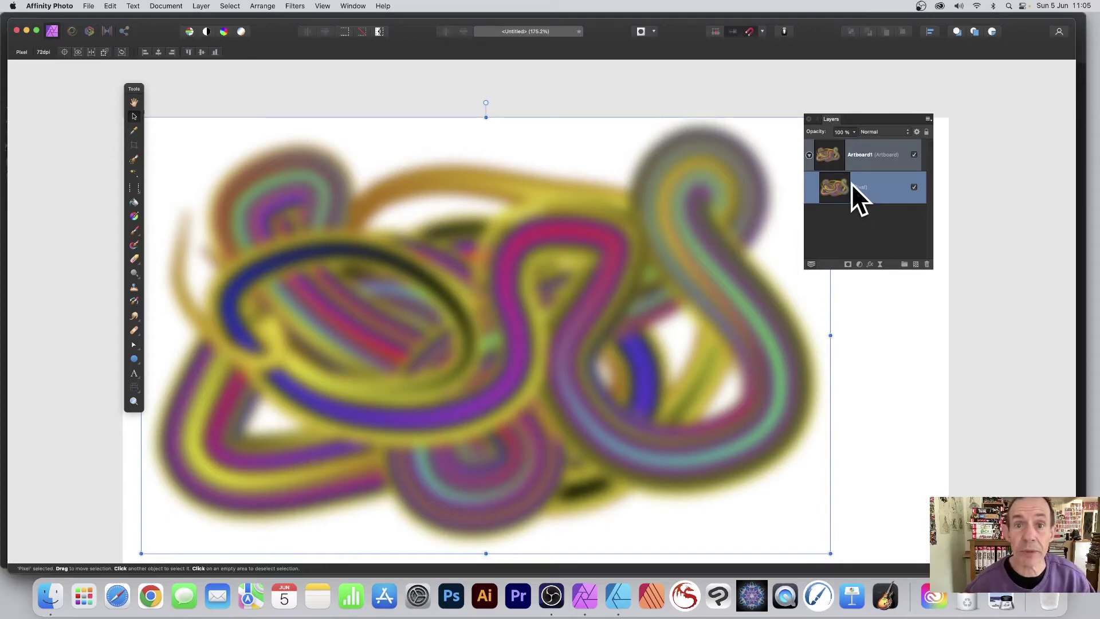
{"action": "key", "text": "super+z"}
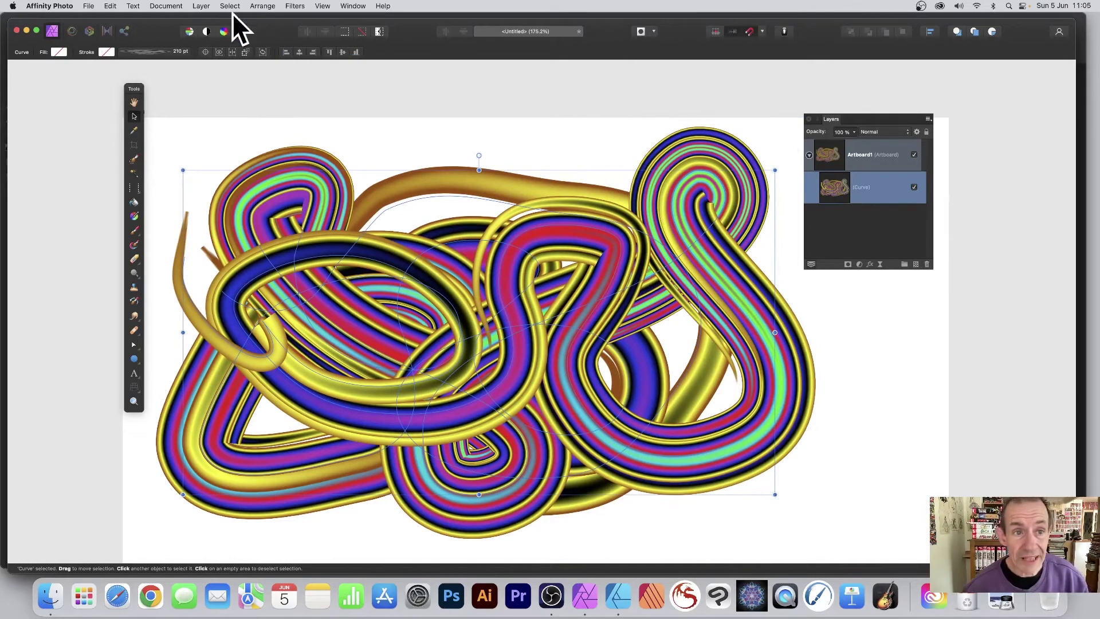
Add a Distort > Twirl live filter at 280° to the Curve layer, then reselect the Curve.
{"action": "left_click", "coordinate": [202, 7]}
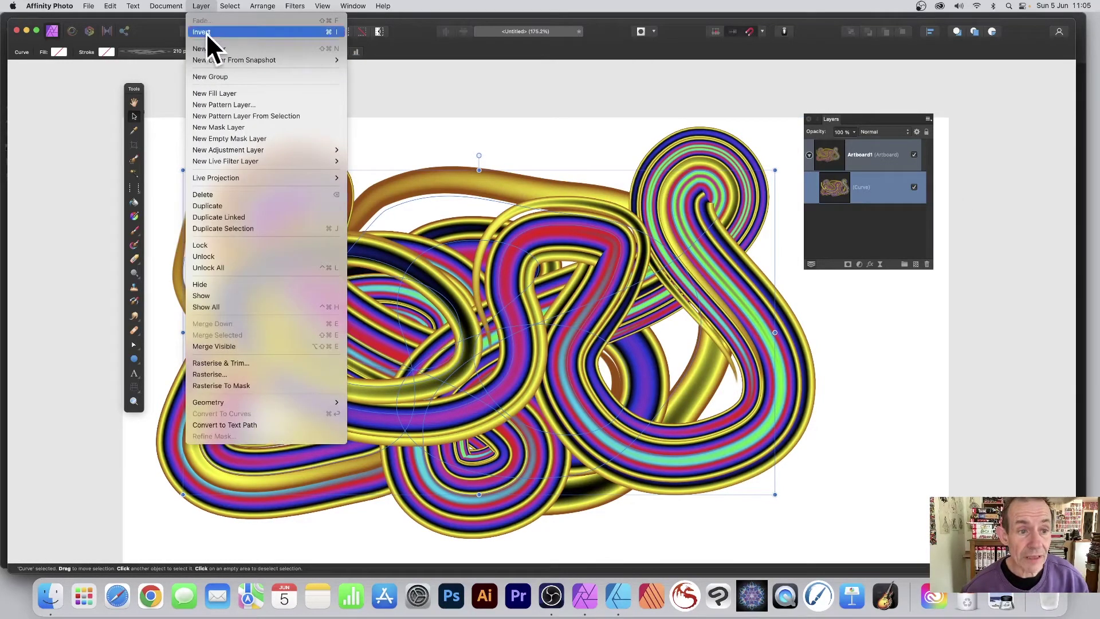
{"action": "mouse_move", "coordinate": [241, 151]}
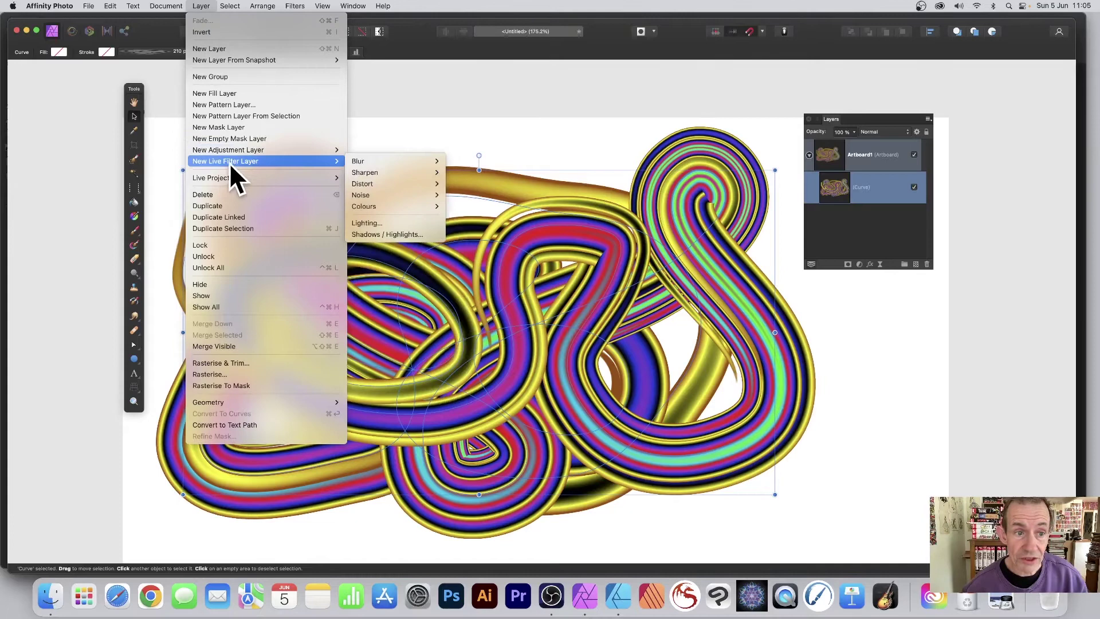
{"action": "mouse_move", "coordinate": [398, 161]}
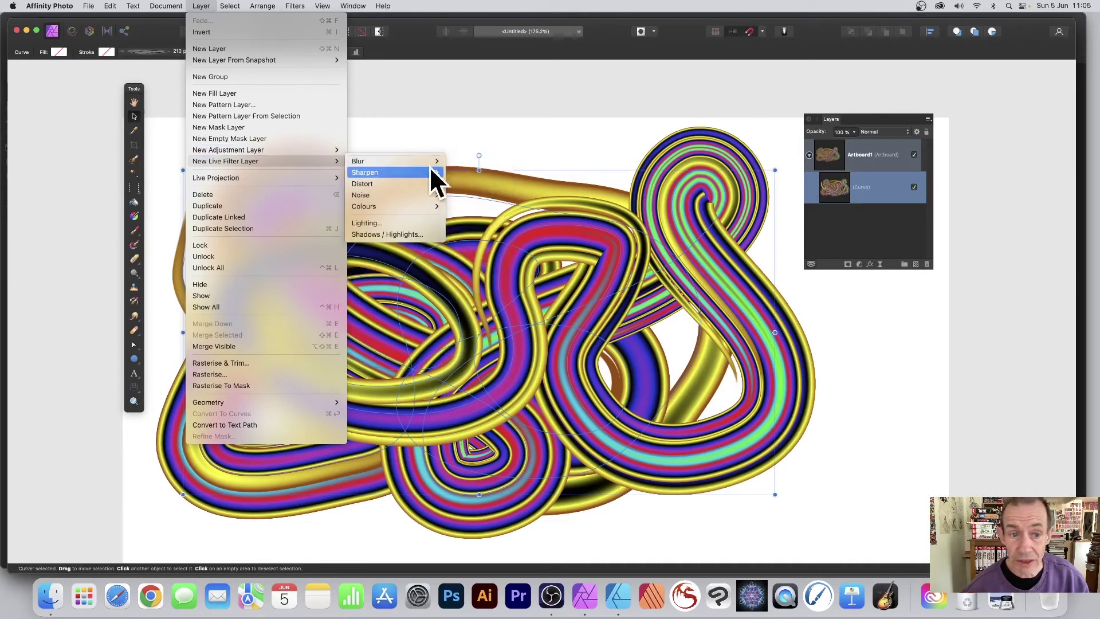
{"action": "mouse_move", "coordinate": [396, 184]}
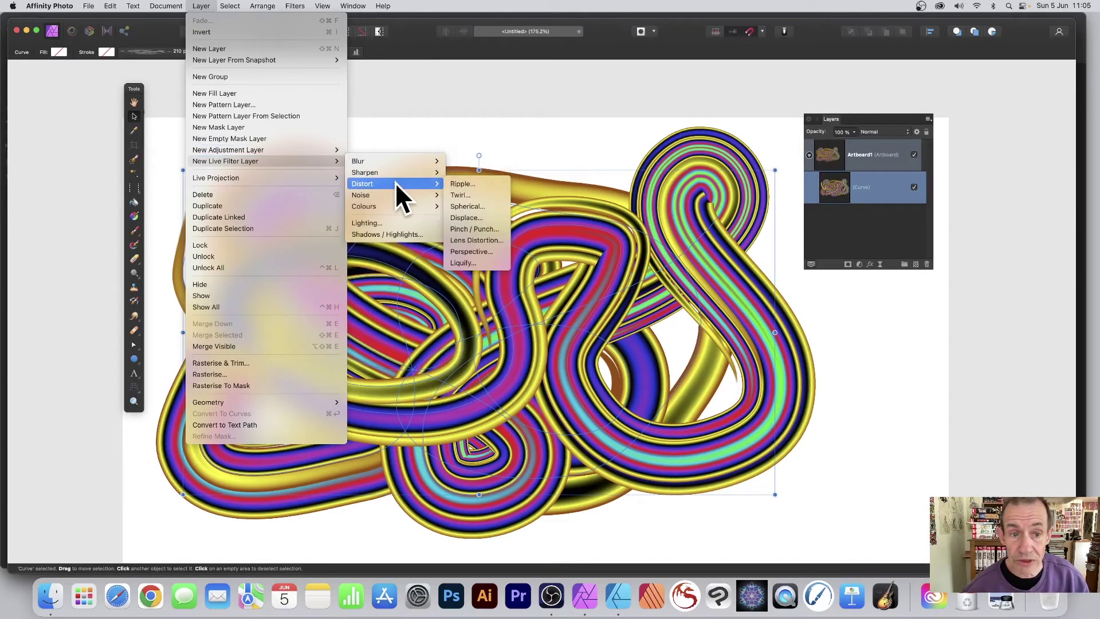
{"action": "left_click", "coordinate": [470, 194]}
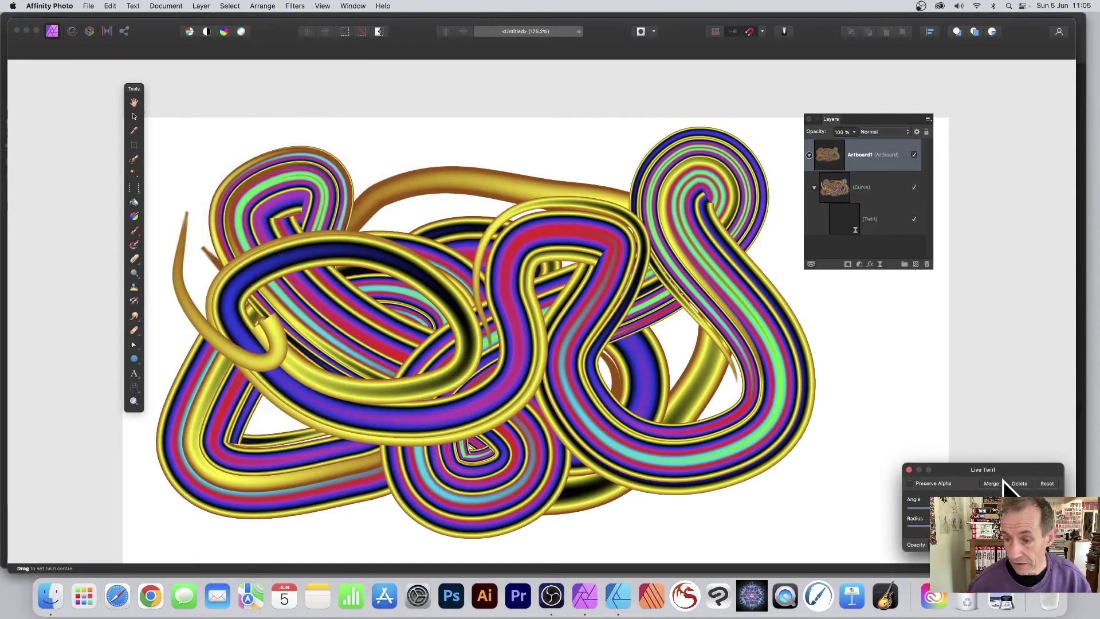
{"action": "left_click_drag", "start_coordinate": [1003, 478], "coordinate": [500, 283]}
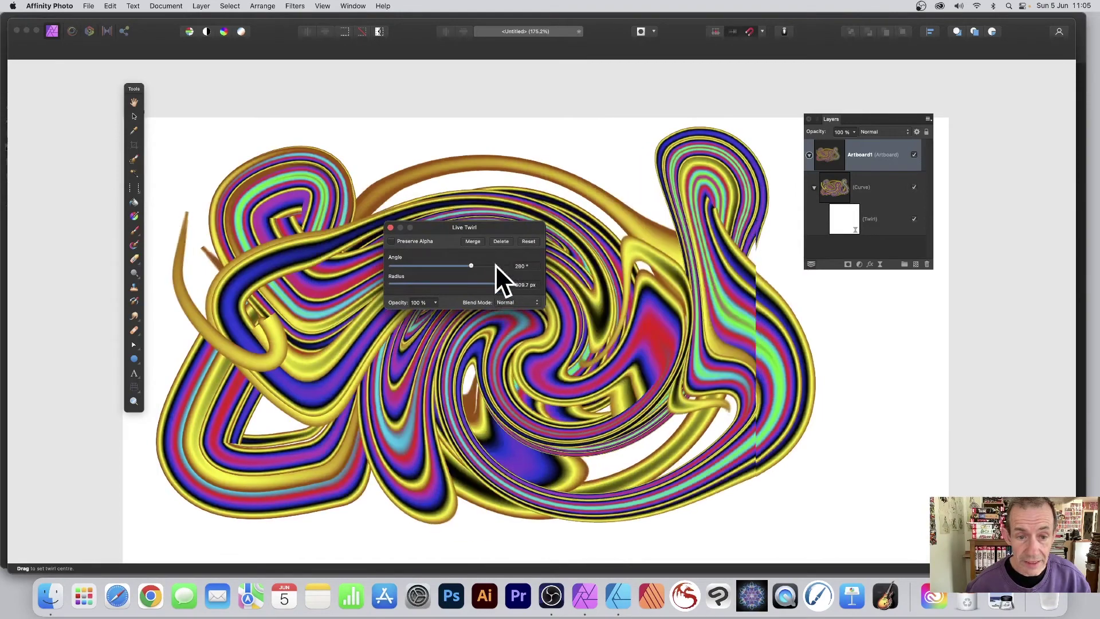
{"action": "left_click", "coordinate": [392, 225]}
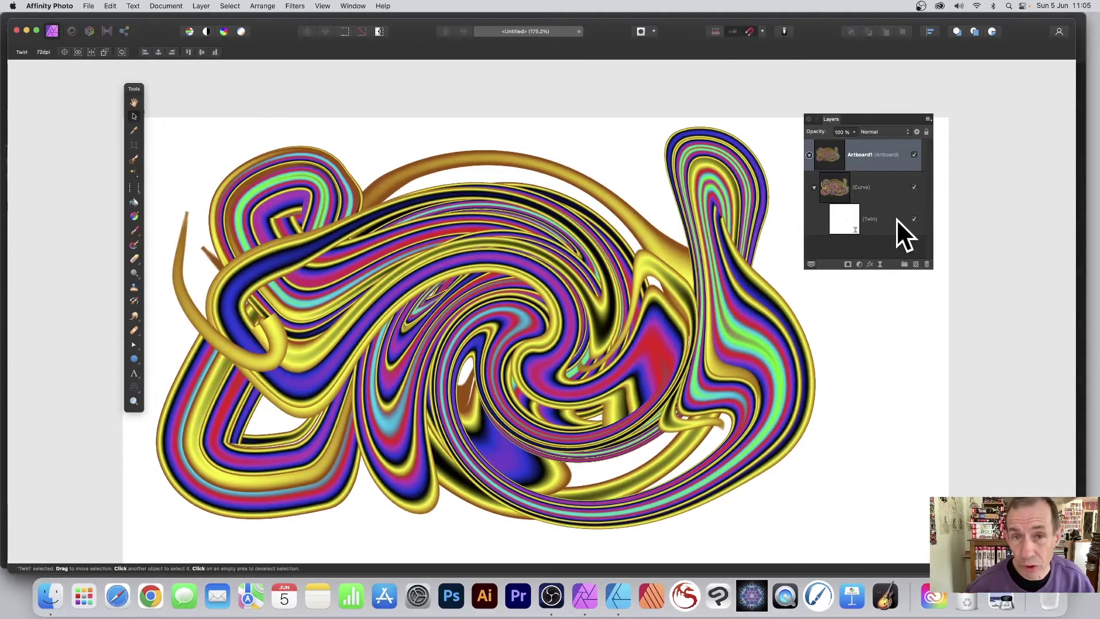
{"action": "left_click", "coordinate": [879, 194]}
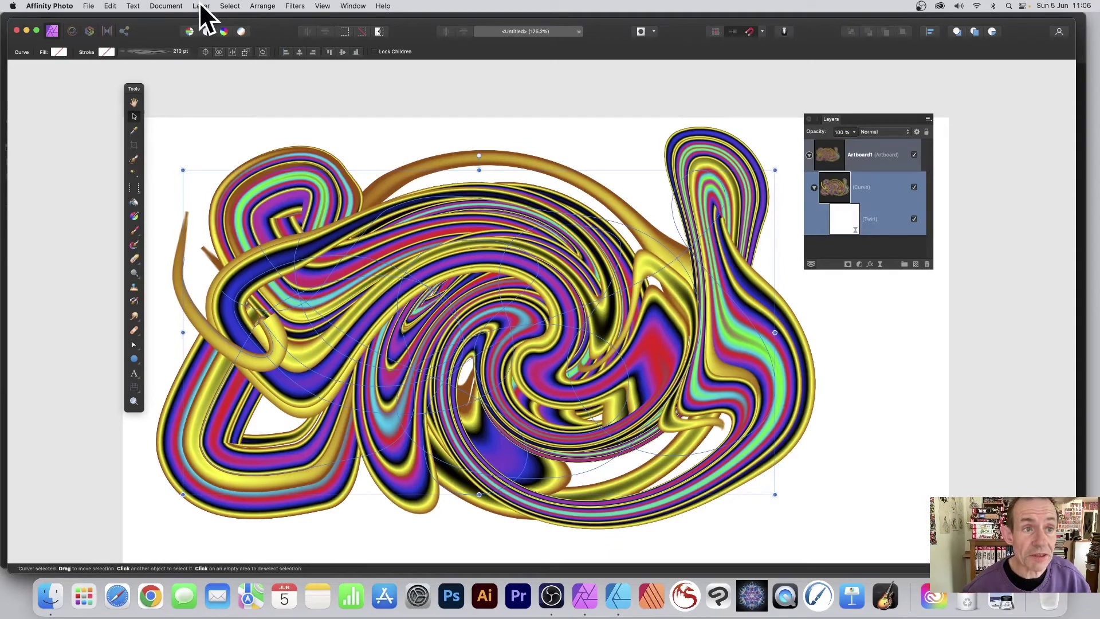
Add an HSL adjustment layer with Hue Shift 93.2°, then select both layers.
{"action": "left_click", "coordinate": [201, 6]}
{"action": "mouse_move", "coordinate": [226, 150]}
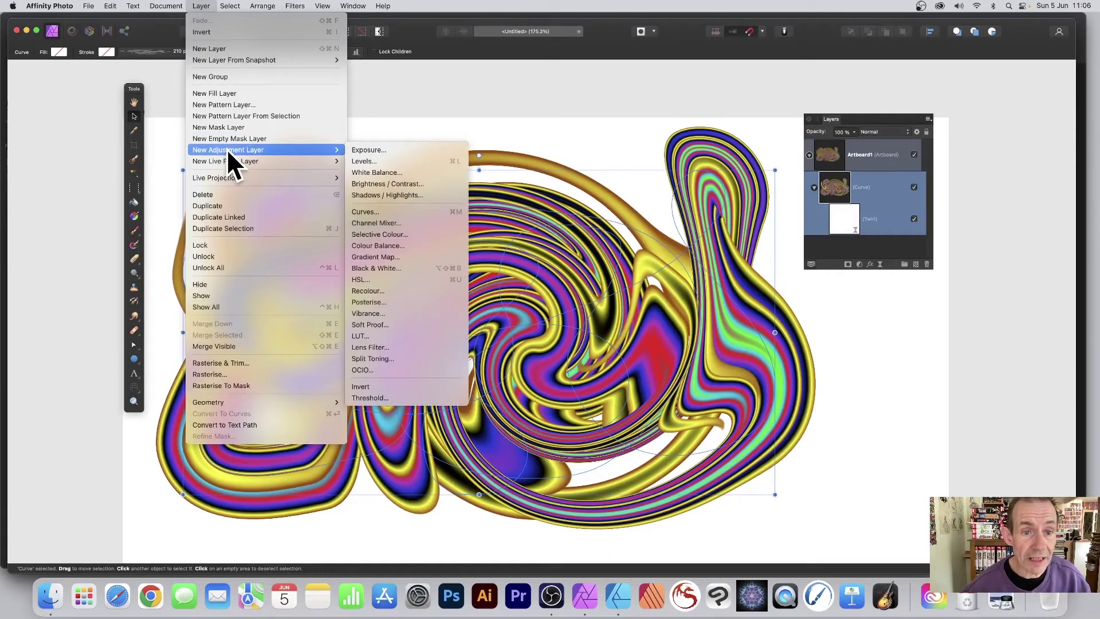
{"action": "left_click", "coordinate": [373, 279]}
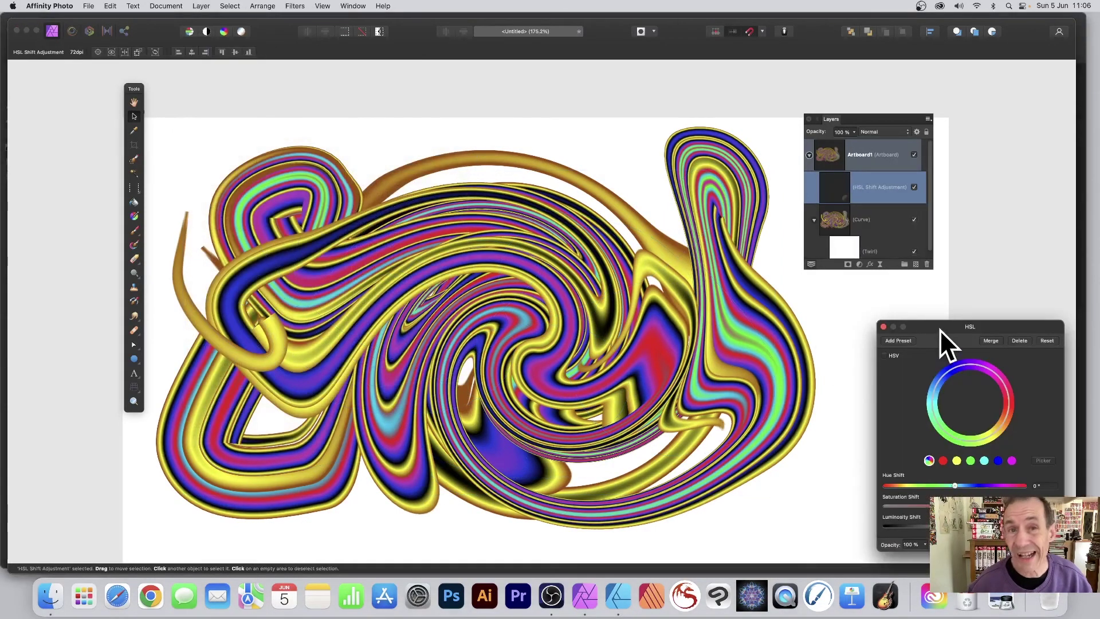
{"action": "left_click_drag", "start_coordinate": [944, 330], "coordinate": [492, 185]}
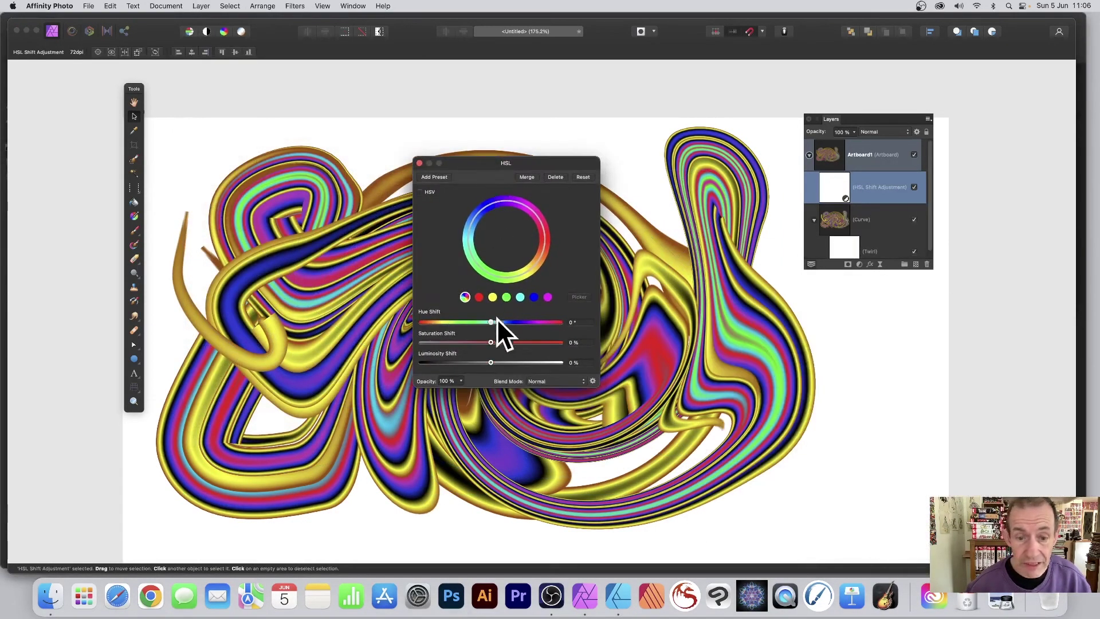
{"action": "left_click_drag", "start_coordinate": [511, 321], "coordinate": [527, 320]}
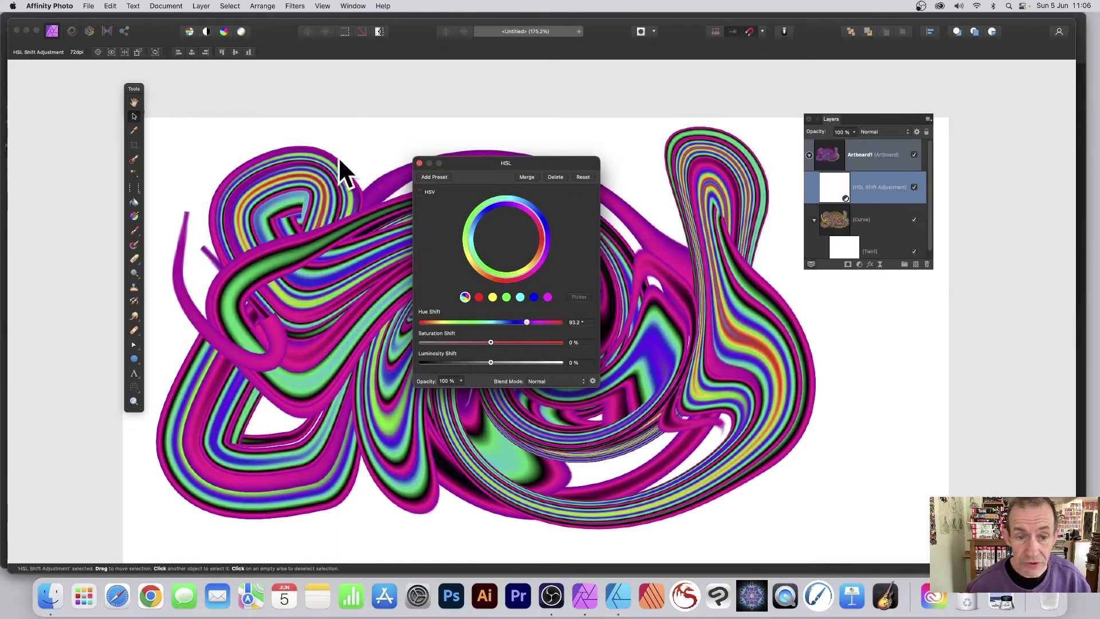
{"action": "left_click", "coordinate": [419, 163]}
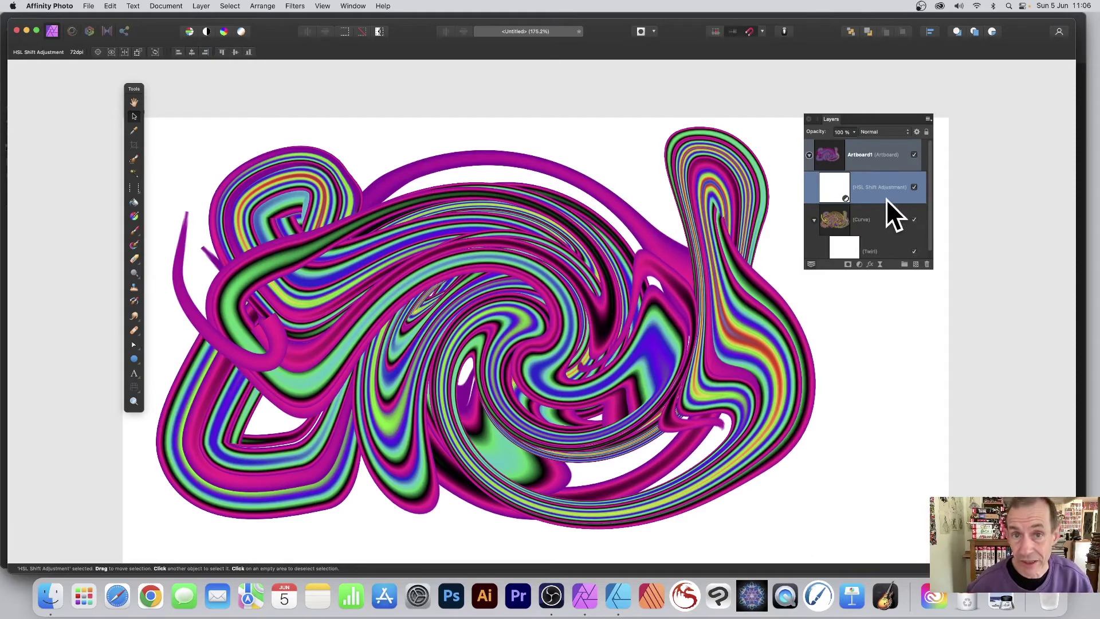
{"action": "key", "text": "super+a"}
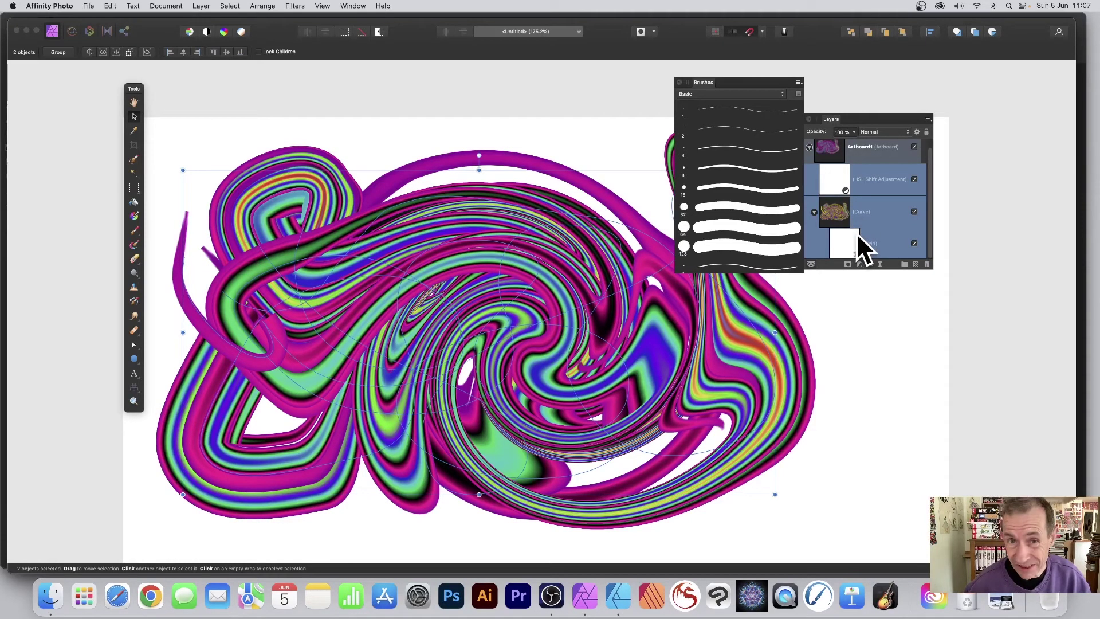
Merge the visible artwork into a Pixel layer and save it as a new brush from selection.
{"action": "left_click", "coordinate": [200, 6]}
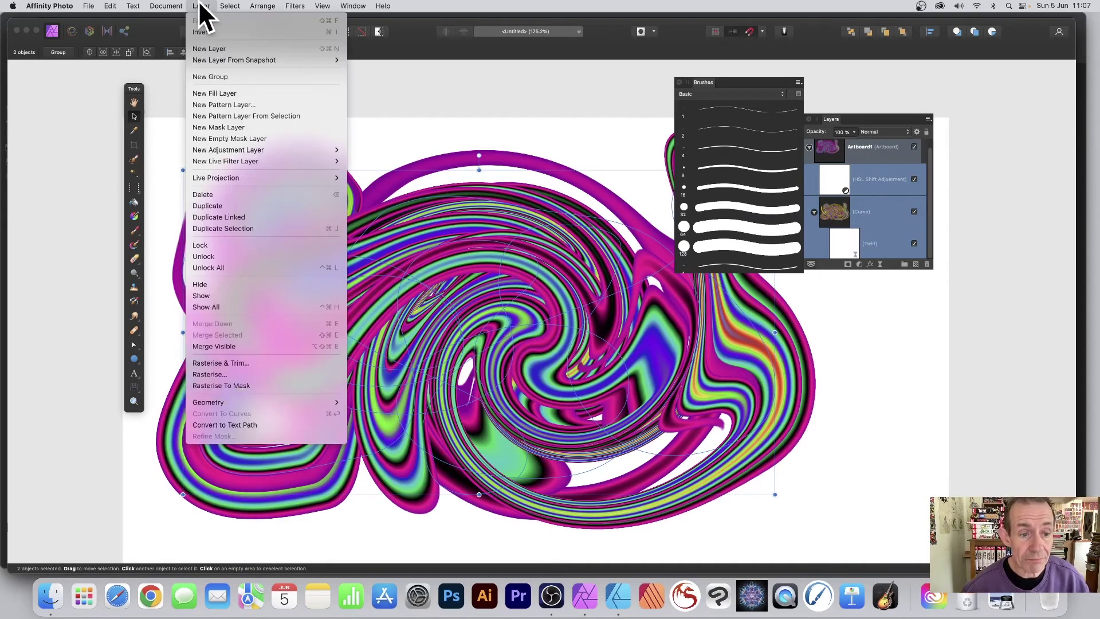
{"action": "left_click", "coordinate": [236, 346]}
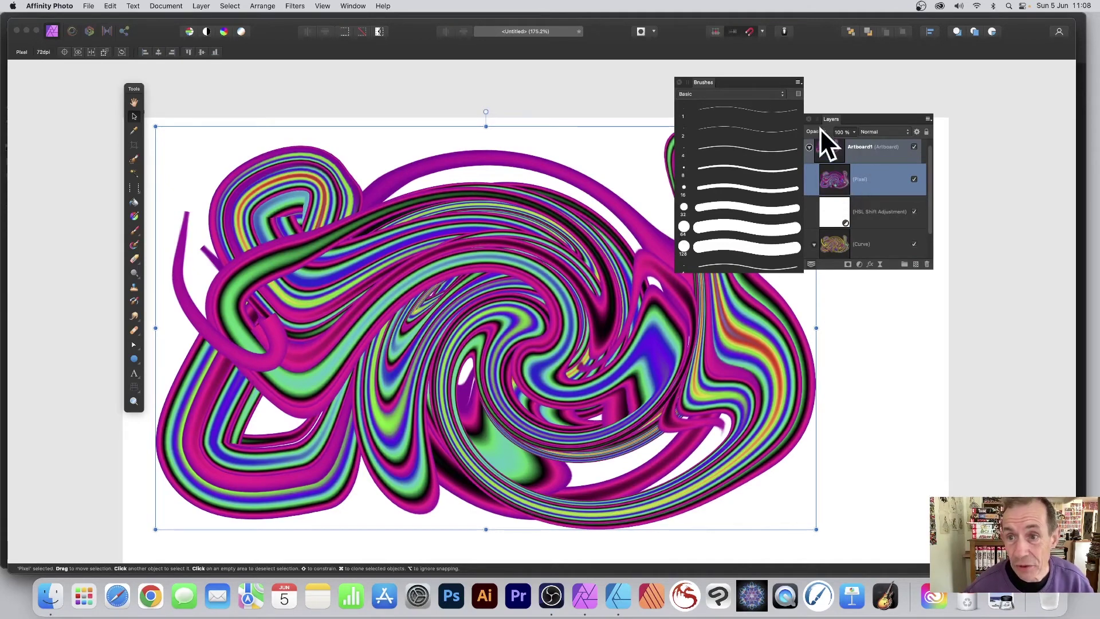
{"action": "left_click_drag", "start_coordinate": [569, 263], "coordinate": [575, 265]}
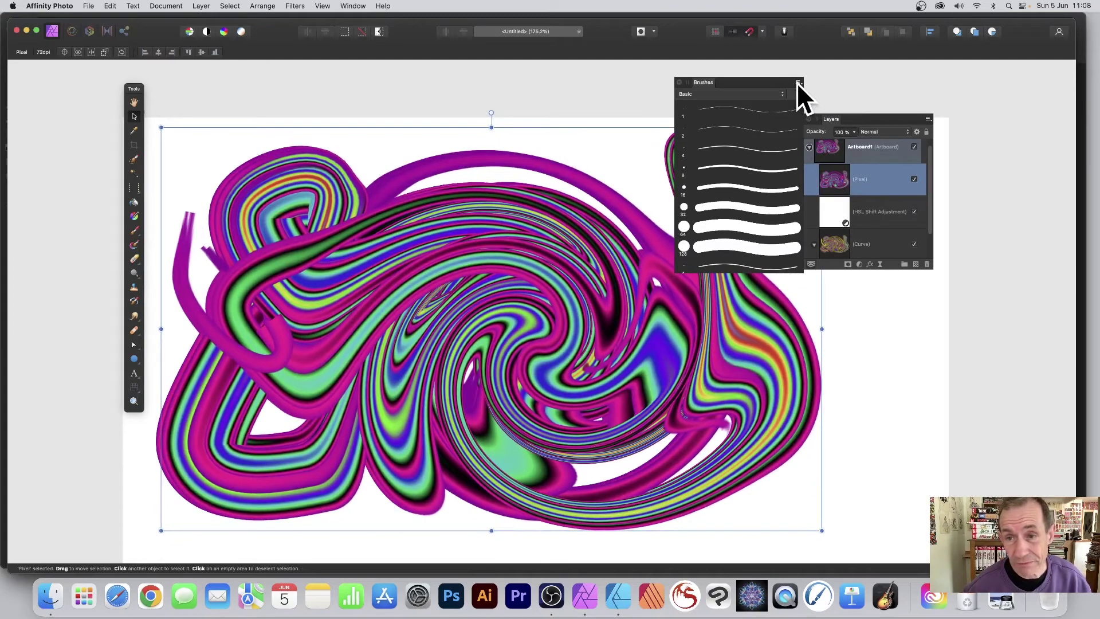
{"action": "left_click", "coordinate": [798, 82]}
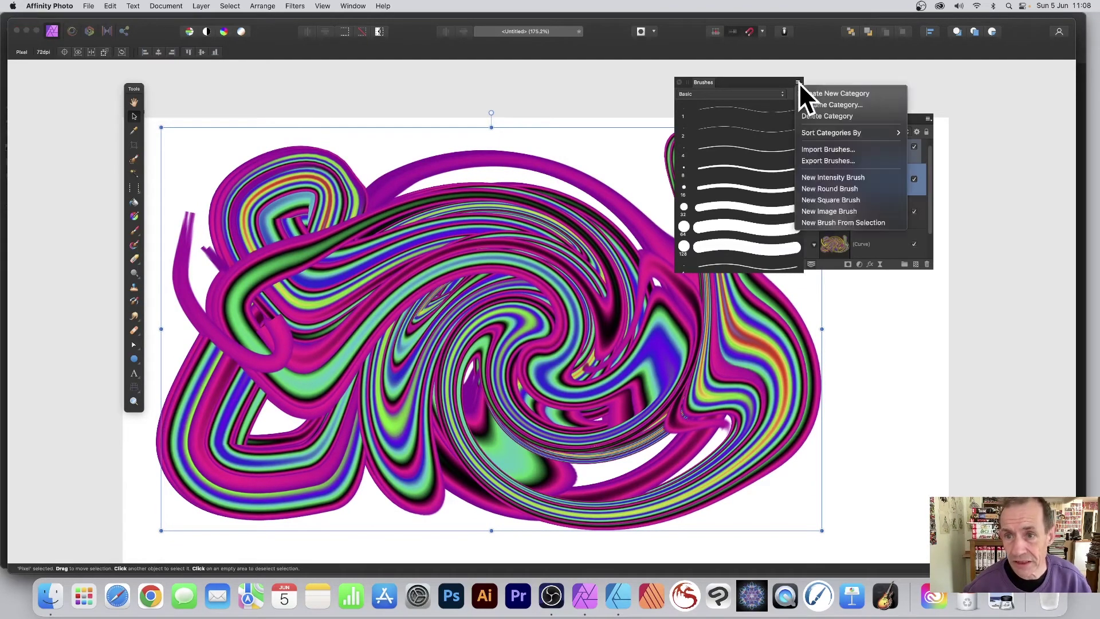
{"action": "left_click", "coordinate": [826, 222]}
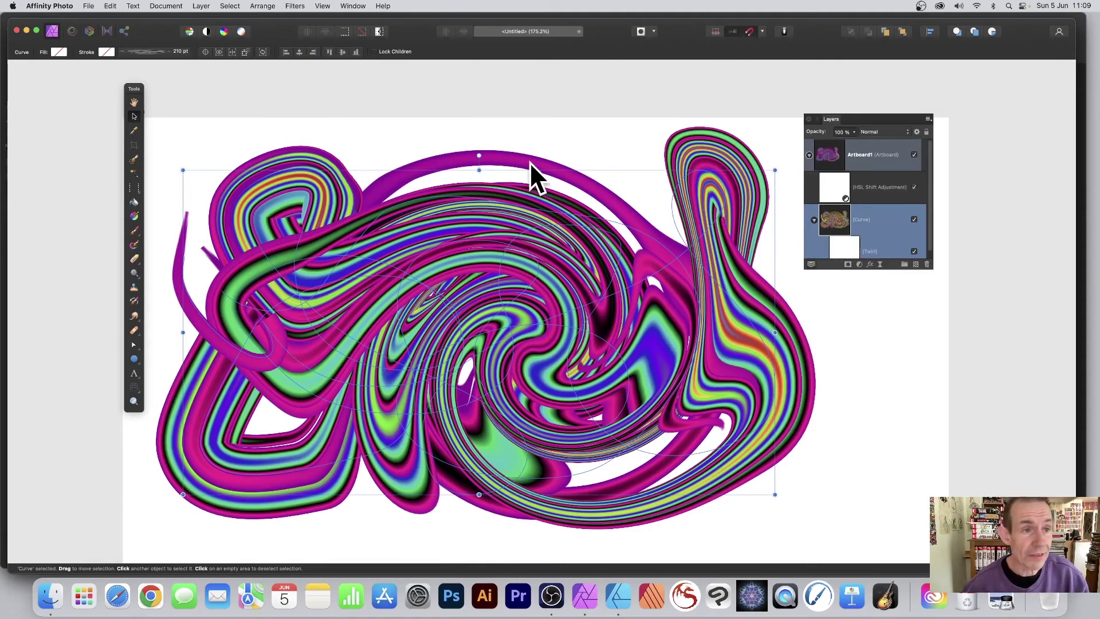
Reopen the document in Designer and apply the new swirl brush to the Curve's stroke at 404.2 pt.
{"action": "left_click", "coordinate": [87, 6]}
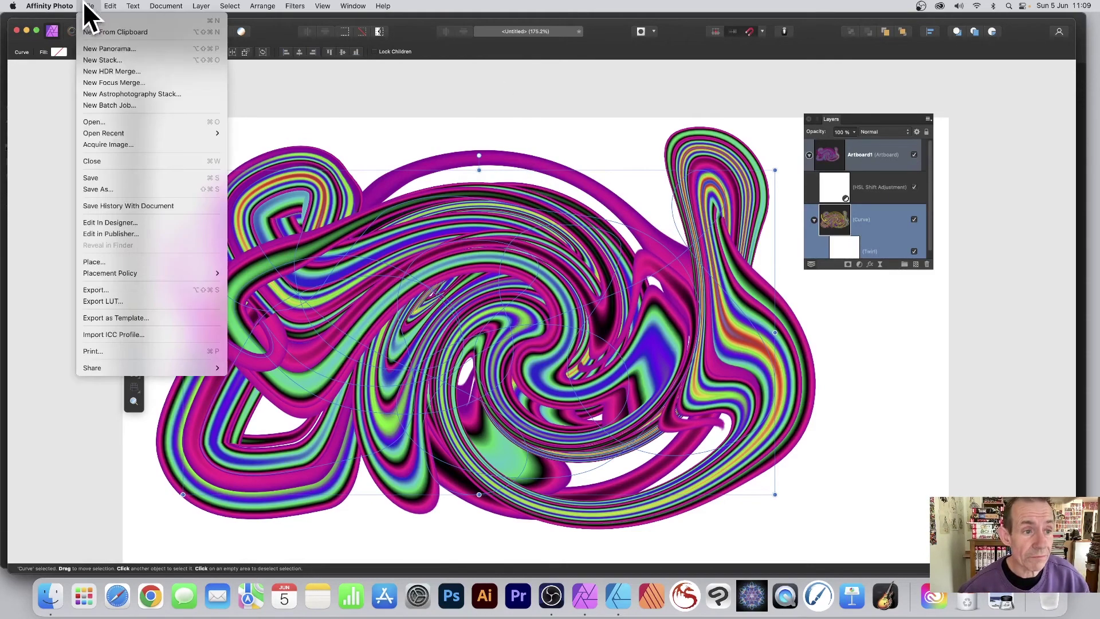
{"action": "left_click", "coordinate": [109, 222]}
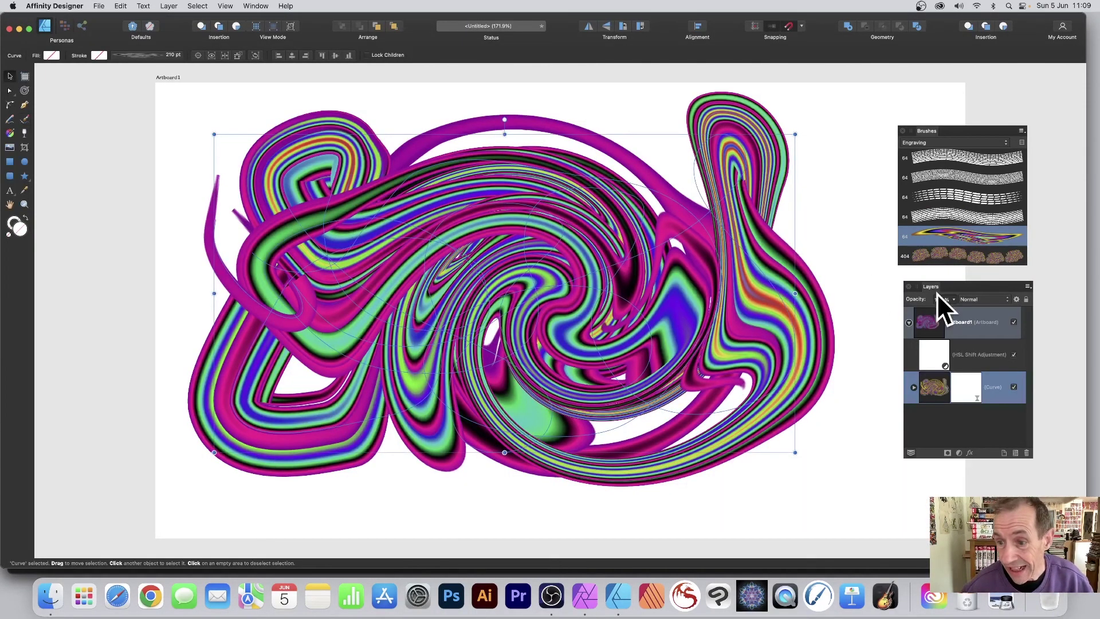
{"action": "left_click_drag", "start_coordinate": [937, 291], "coordinate": [696, 157]}
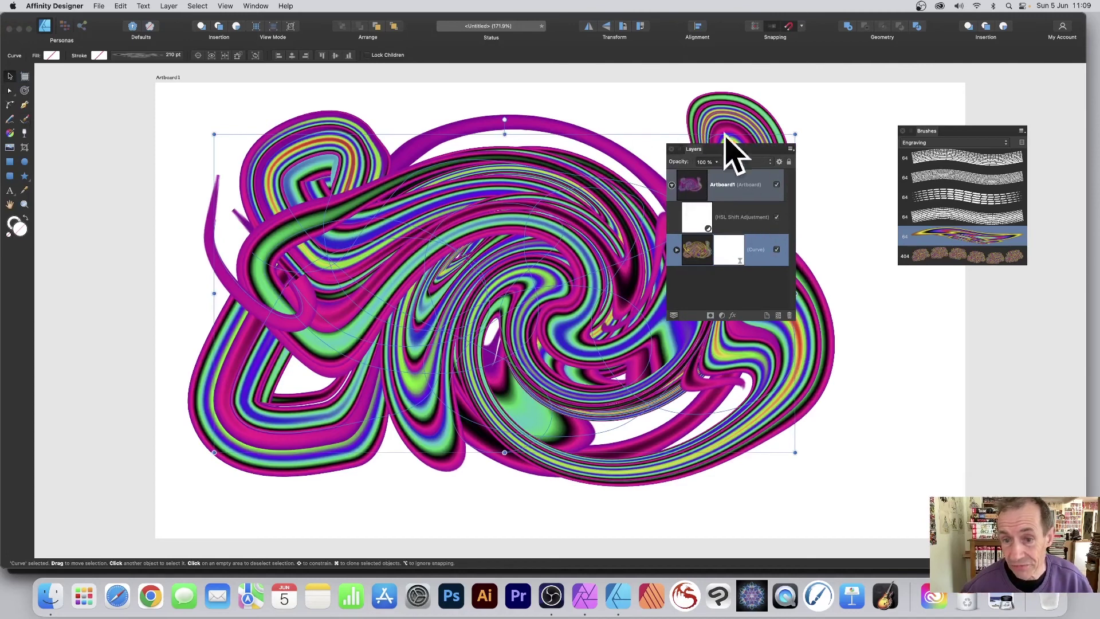
{"action": "left_click", "coordinate": [677, 250]}
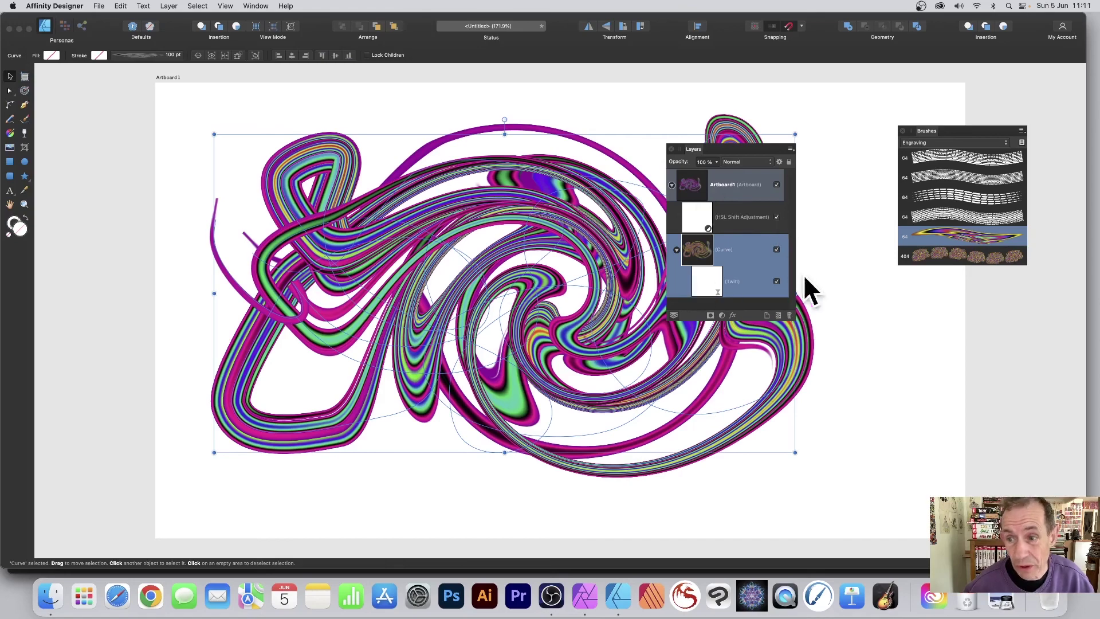
{"action": "left_click", "coordinate": [963, 254]}
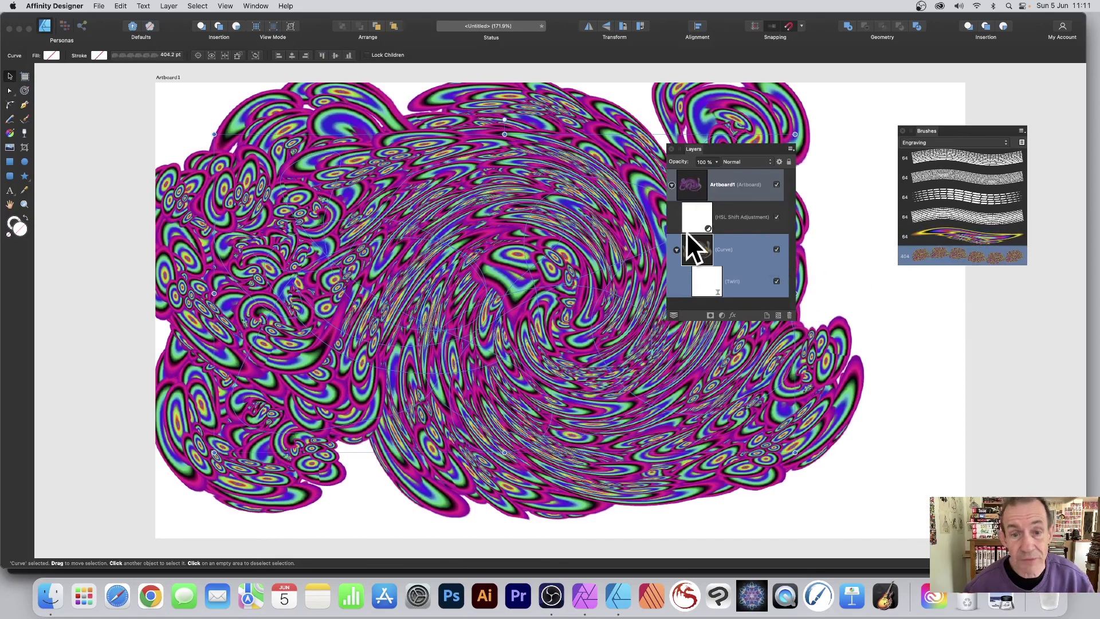